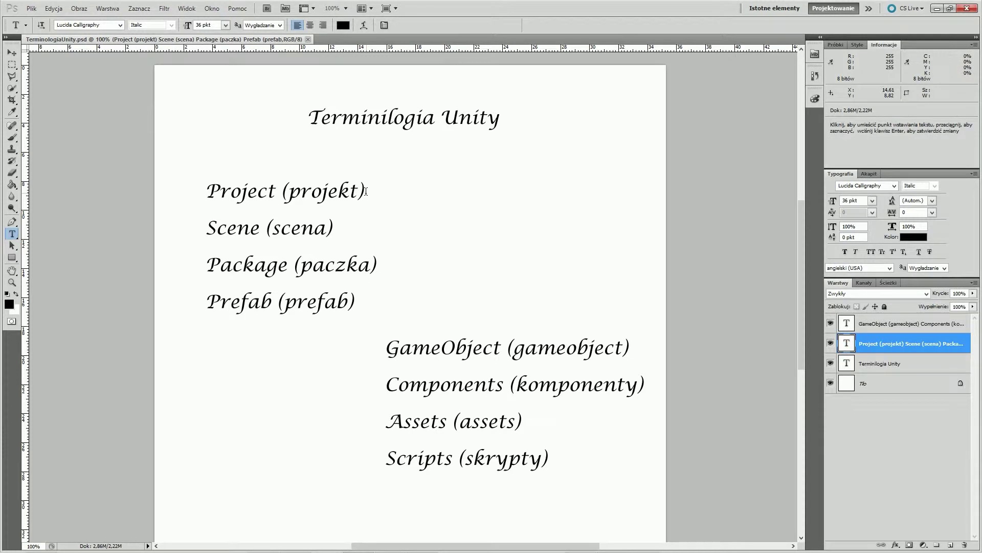
# - Select the whole 'Project (projekt)' line on the Unity terminology slide
pyautogui.tripleClick(367, 192)
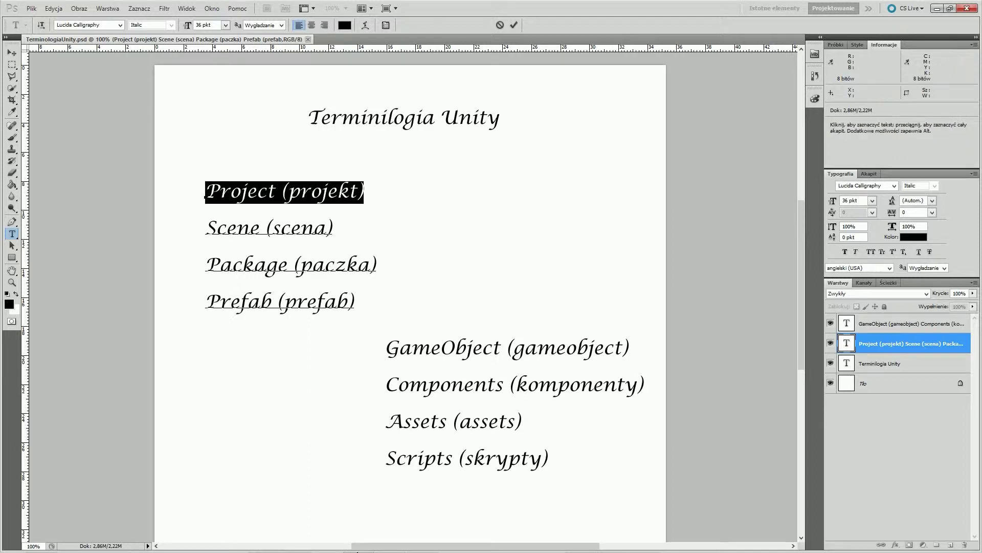
# - Switch from Photoshop to the Unity Editor showing the test.unity terrain scene
pyautogui.click(293, 548)
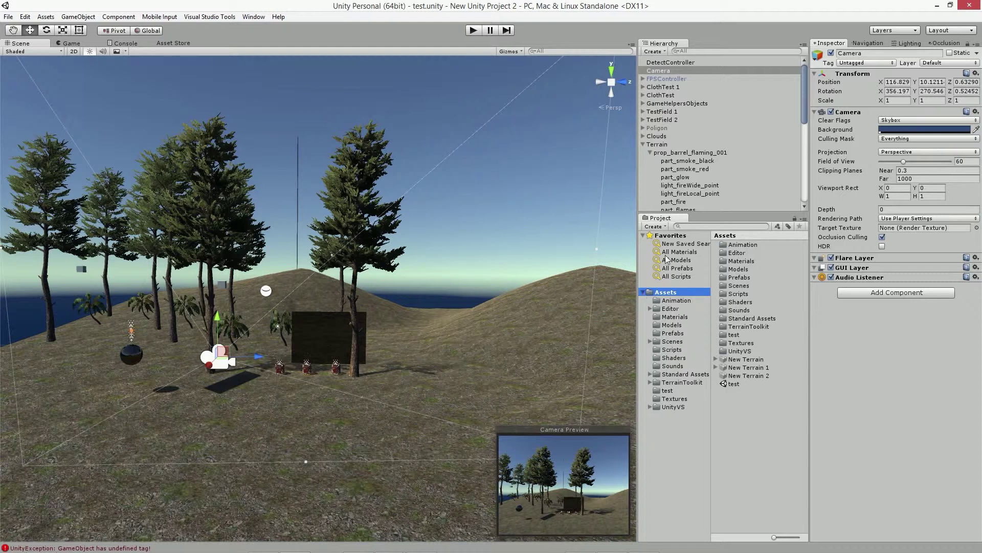
# - Bring up File Explorer at the Dokumenty > Unity projects folder over the editor
pyautogui.moveTo(296, 551)
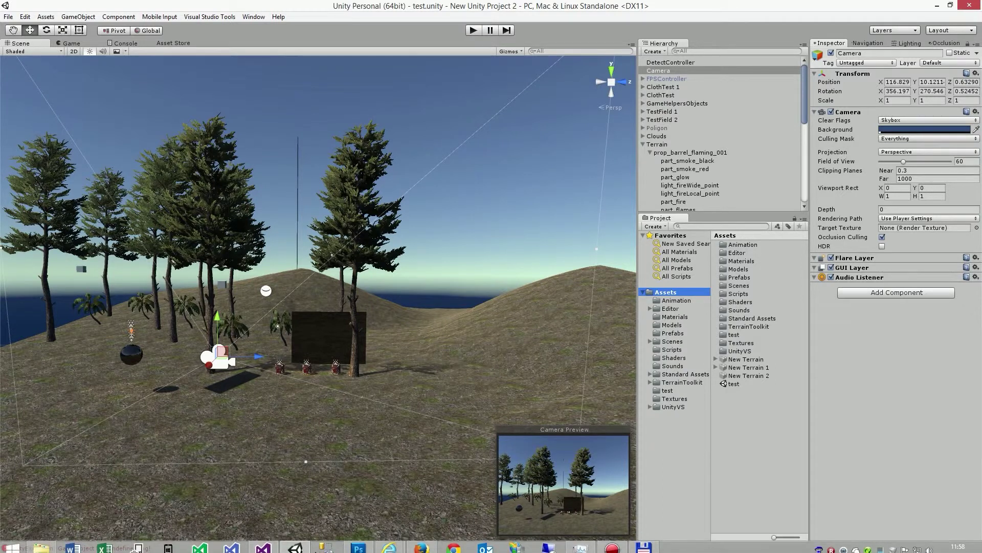
pyautogui.click(43, 544)
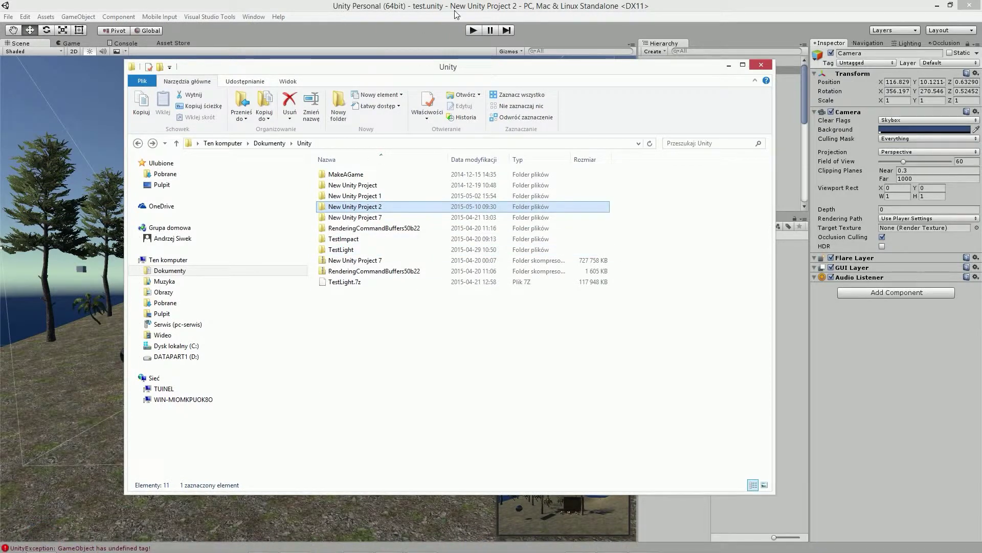
# - Open New Unity Project 2, then move and narrow its window so Unity's assets show
pyautogui.doubleClick(330, 207)
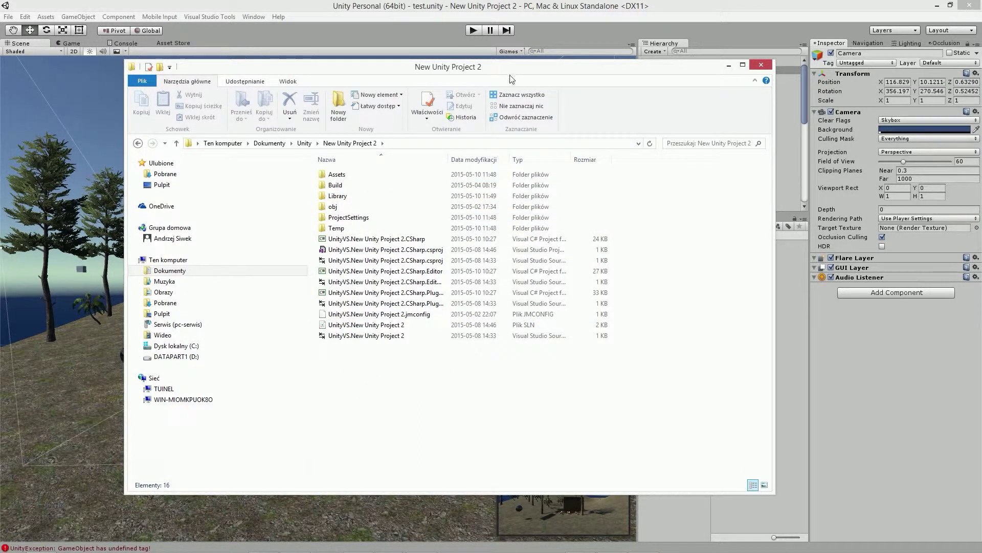
pyautogui.moveTo(527, 75); pyautogui.dragTo(490, 80)
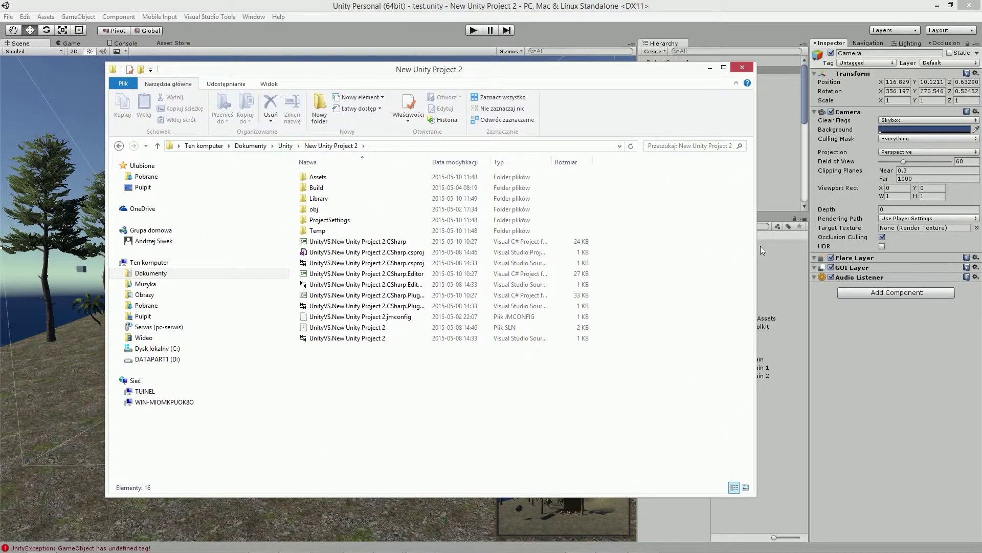
pyautogui.moveTo(756, 246); pyautogui.dragTo(608, 248)
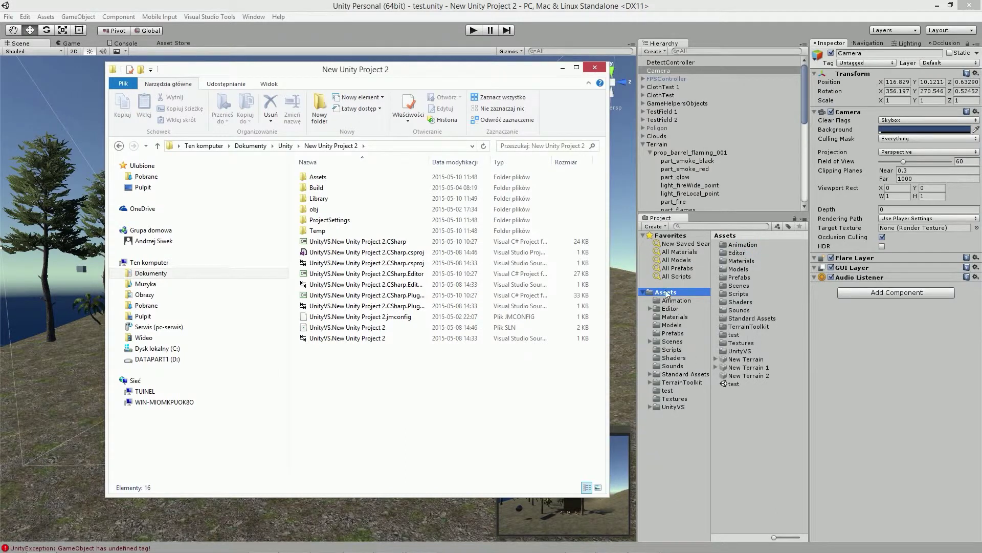
# - Open the project's Assets folder, listing its 18 items like Animation, Prefabs, Scenes
pyautogui.doubleClick(317, 178)
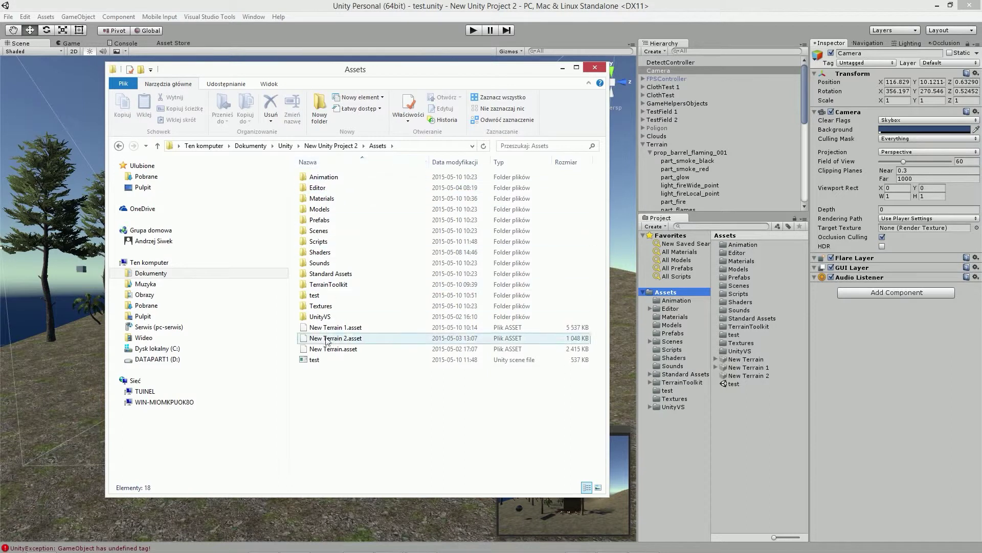
pyautogui.moveTo(341, 216)
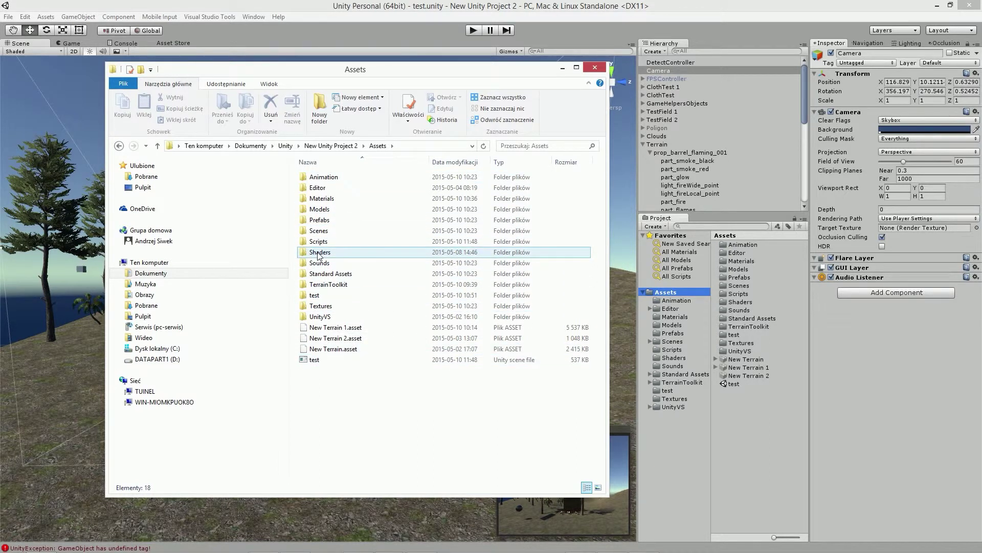
pyautogui.moveTo(318, 256)
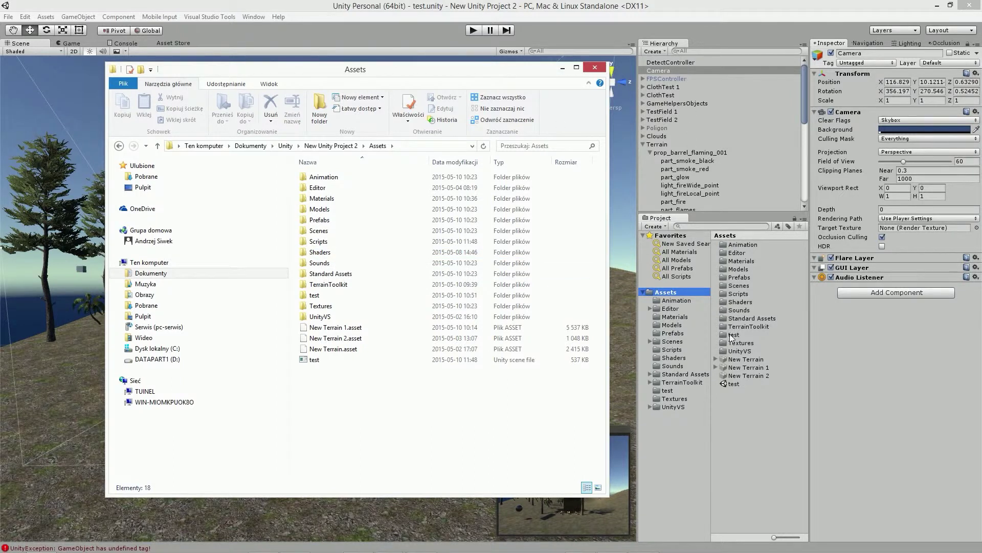
# - Show the Models folder in Unity's Project panel, then return to Explorer's Models folder
pyautogui.click(671, 325)
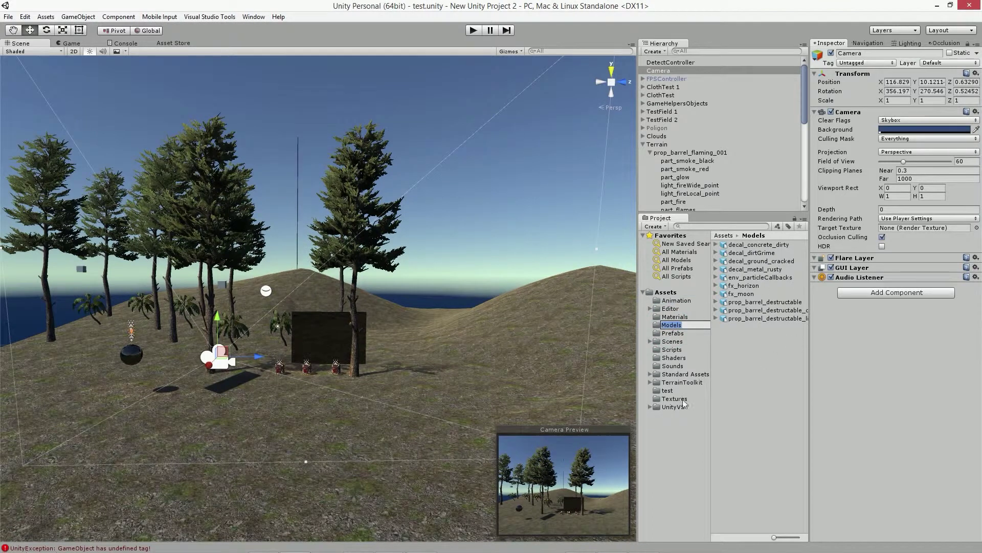
pyautogui.click(667, 325)
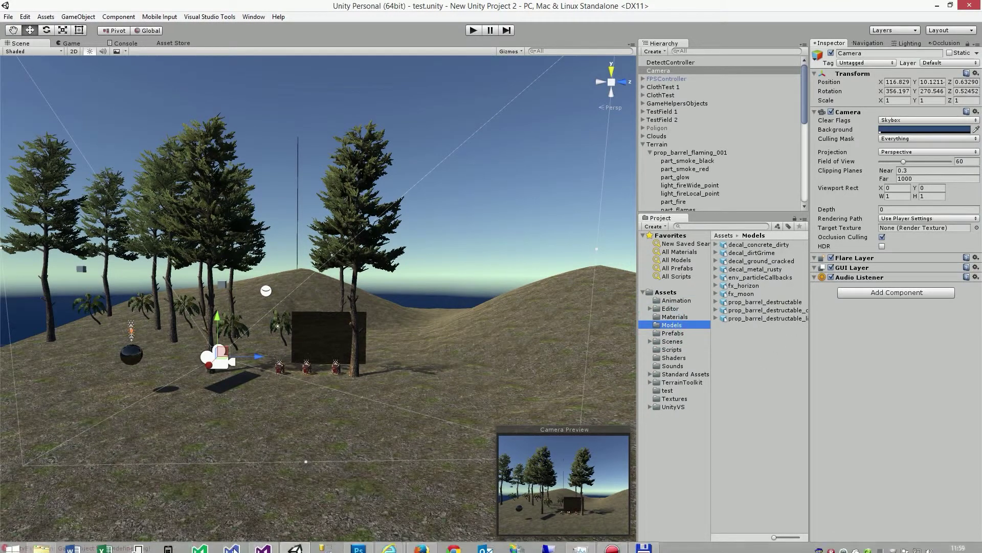
pyautogui.click(42, 546)
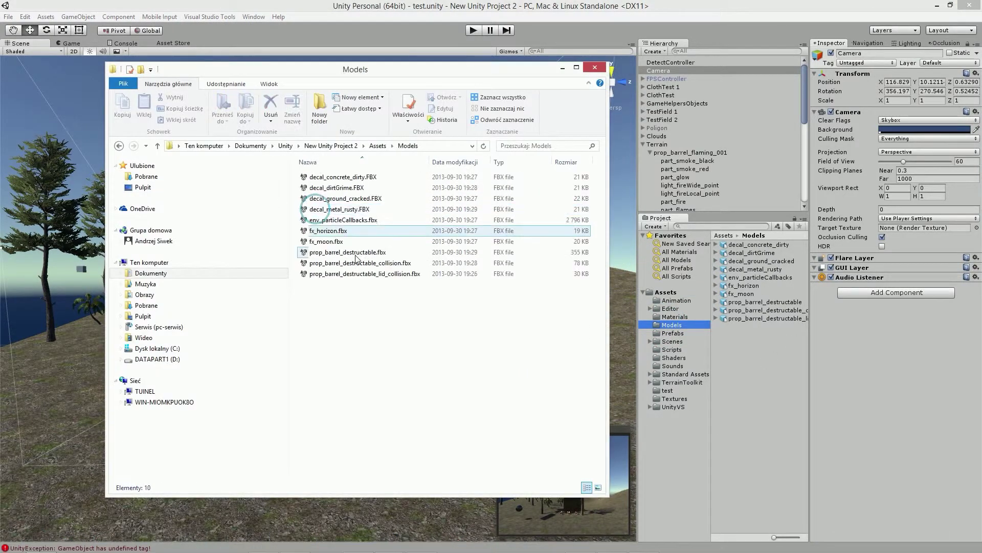
# - Delete fx_moon.fbx in Explorer and return to Unity to see it removed
pyautogui.click(328, 246)
pyautogui.rightClick(328, 246)
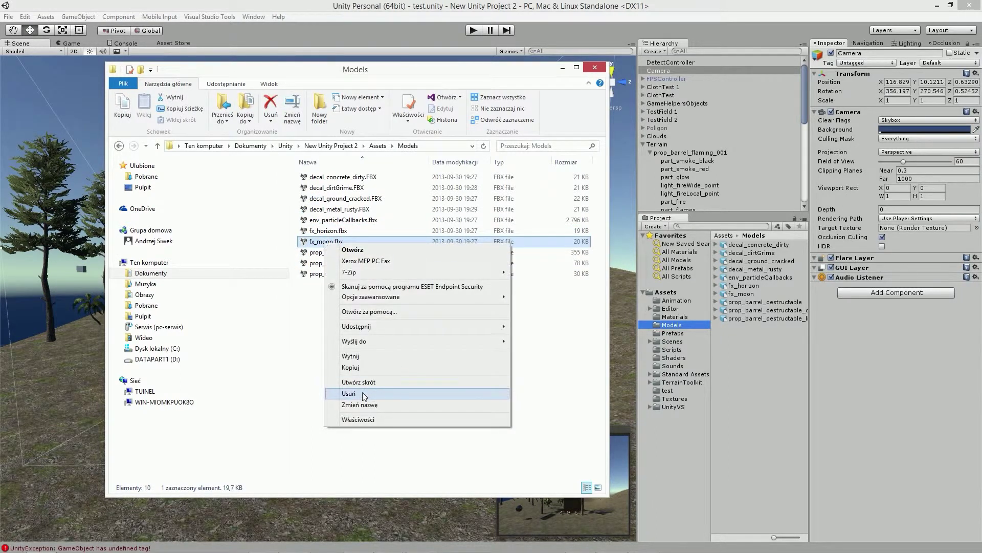
pyautogui.click(362, 393)
pyautogui.click(527, 325)
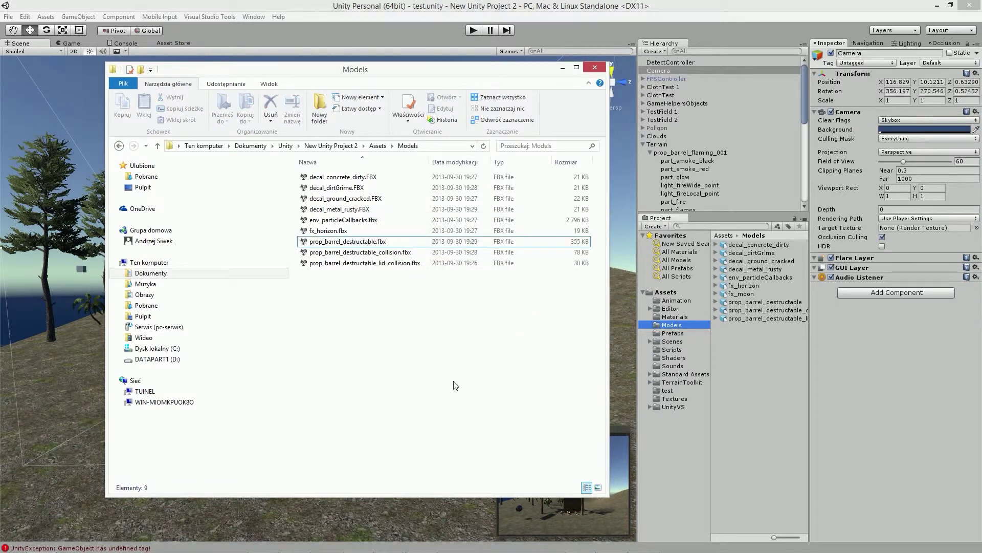
pyautogui.click(690, 16)
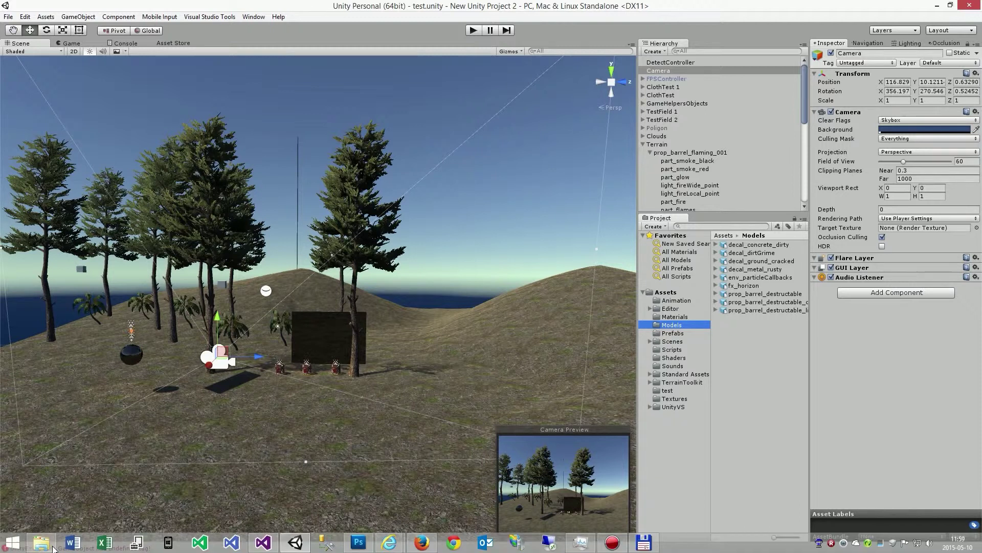
pyautogui.click(40, 543)
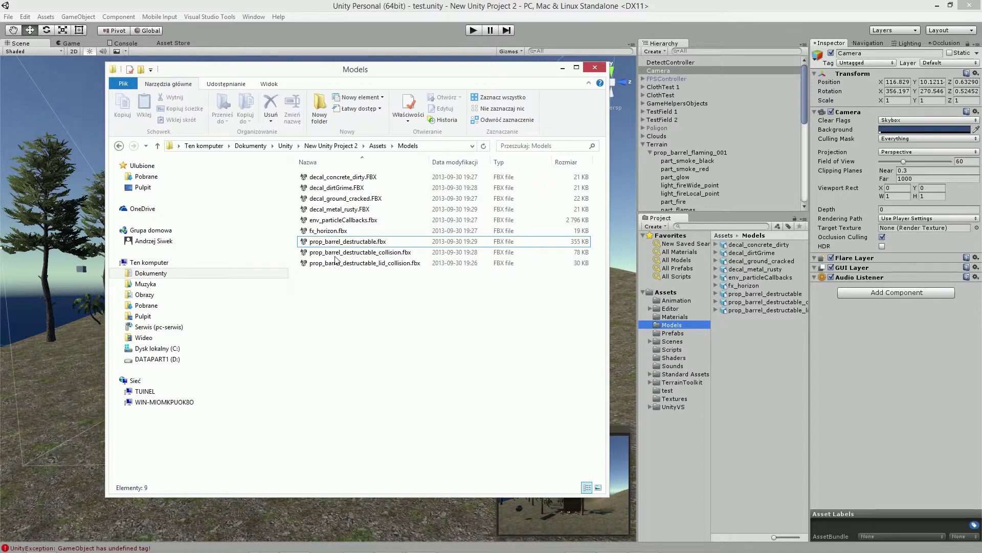
pyautogui.click(397, 5)
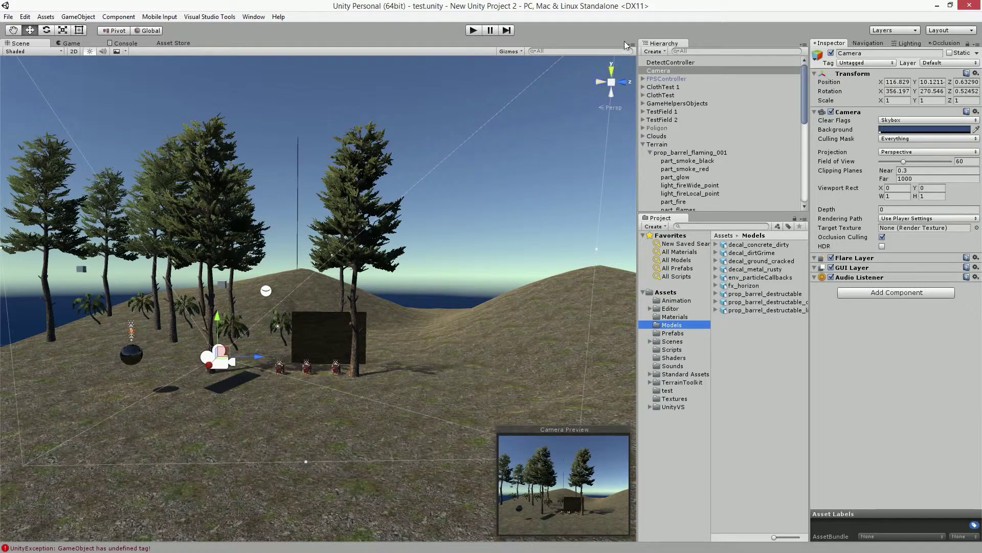
# - Collapse Terrain in the Hierarchy and list the top-level Assets folder in the Project panel
pyautogui.click(643, 144)
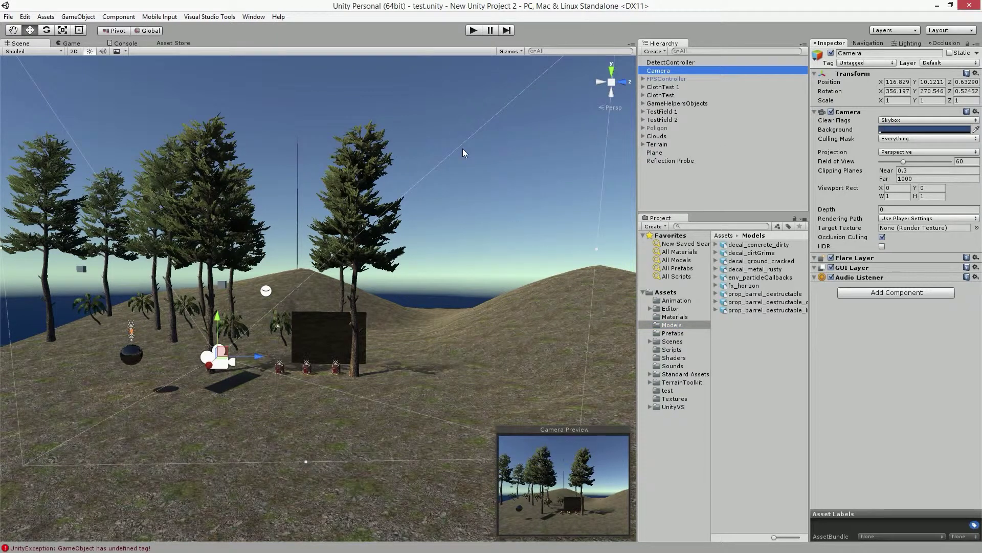
pyautogui.click(661, 290)
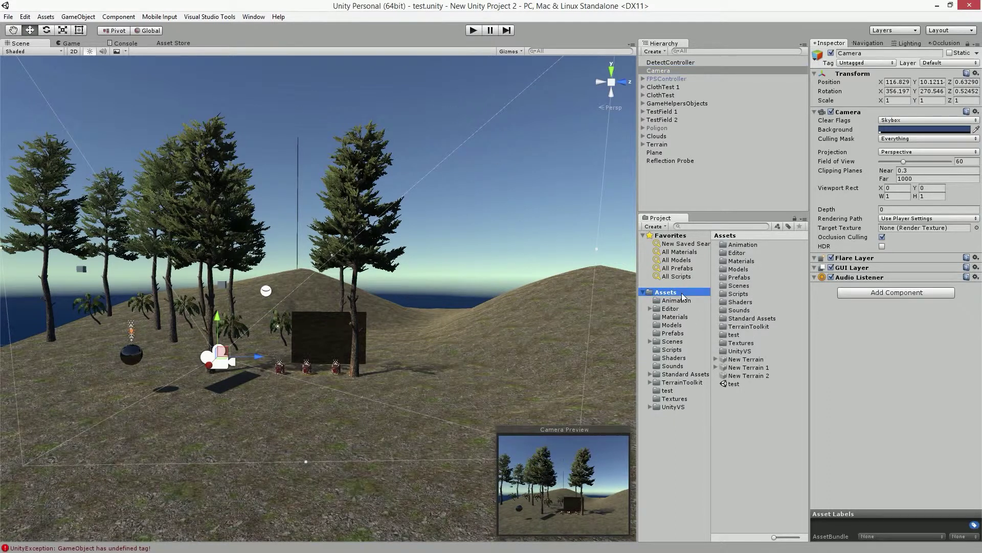